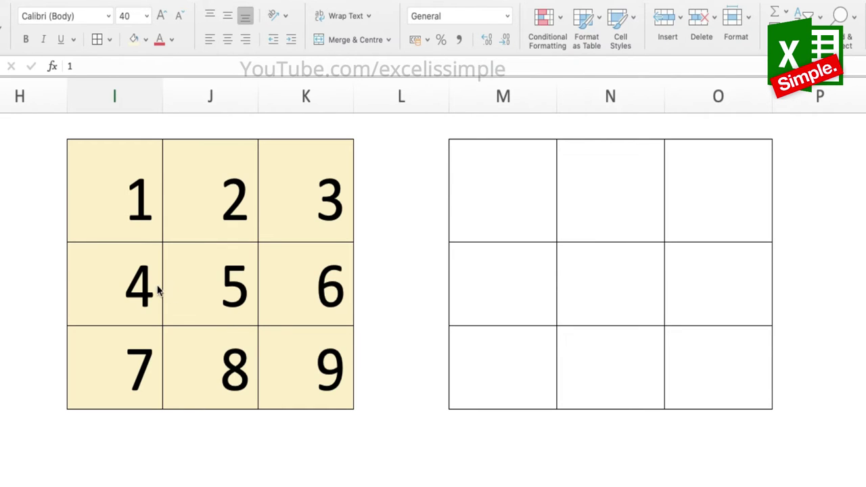
pyautogui.click(132, 190)
pyautogui.click(106, 193)
pyautogui.moveTo(107, 194)
pyautogui.mouseDown()
pyautogui.moveTo(283, 302)
pyautogui.moveTo(315, 391)
pyautogui.mouseUp()
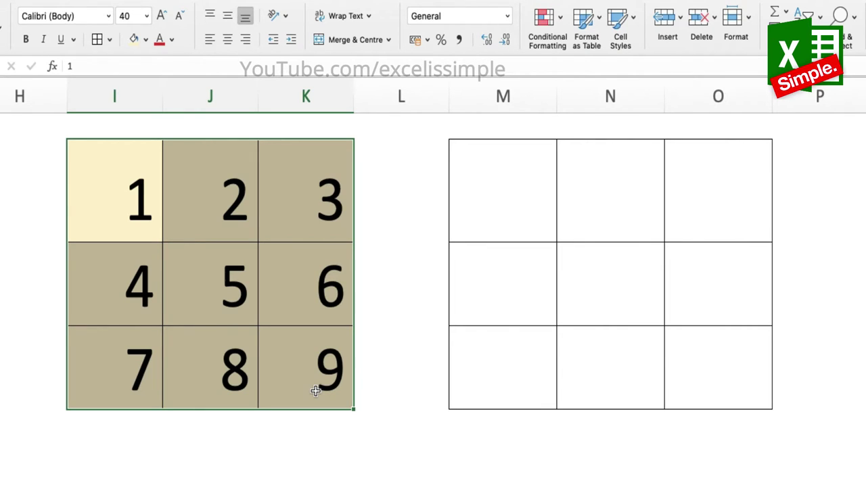
# Step: Join the whole yellow number grid in cell M4 with the formula =CONCAT(I4:K6)
pyautogui.click(506, 233)
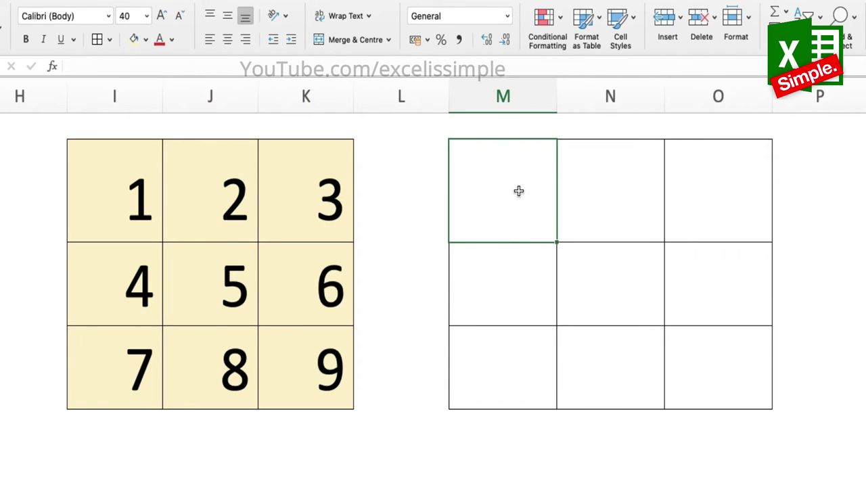
pyautogui.write('=')
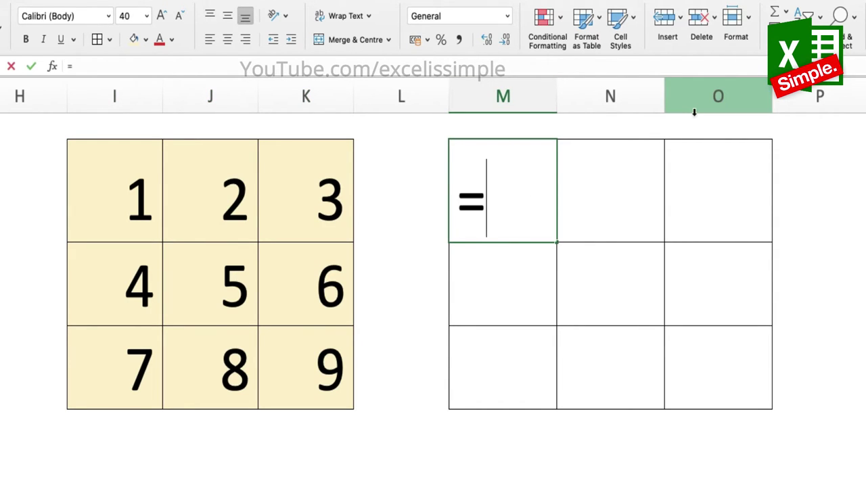
pyautogui.write('concat*')
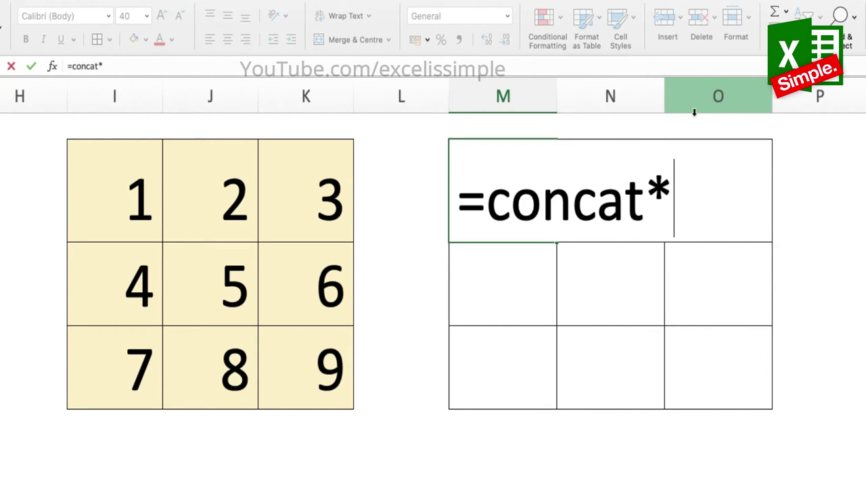
pyautogui.press('BackSpace')
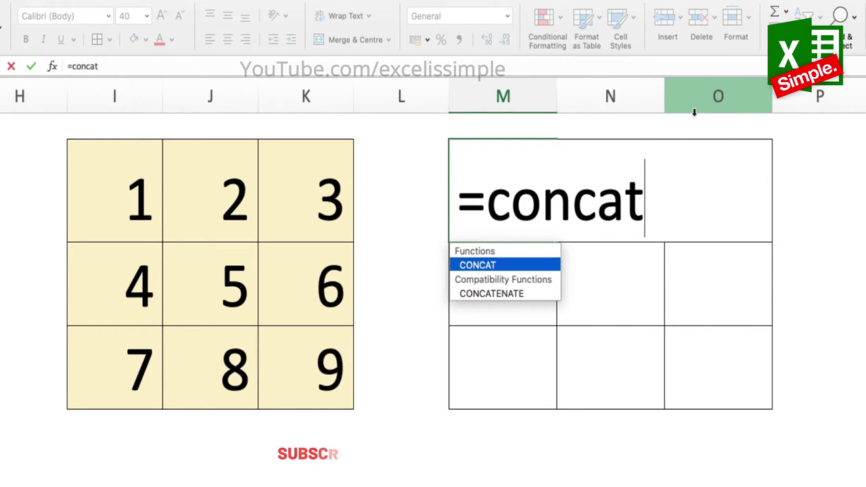
pyautogui.write('(')
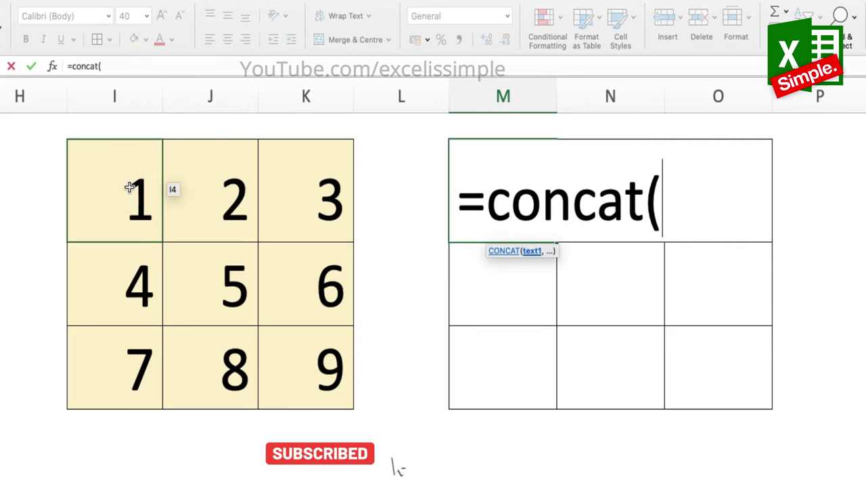
pyautogui.moveTo(128, 189); pyautogui.dragTo(305, 354)
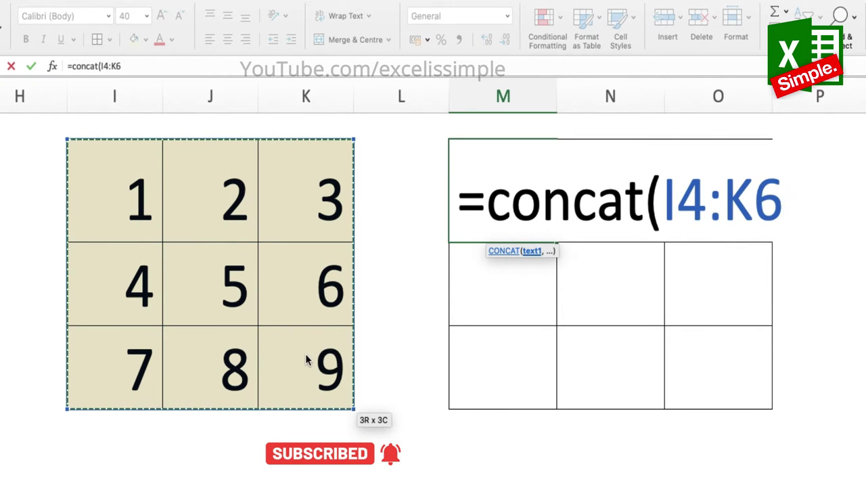
pyautogui.press('Return')
# Step: Clear cell M4 and enter =CONCATENATE(I4:K6) there, covering the whole number grid
pyautogui.click(498, 187)
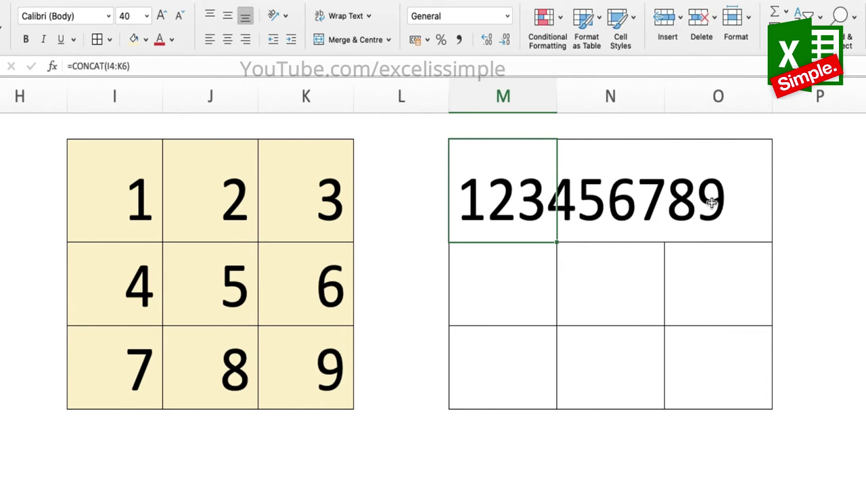
pyautogui.press('Delete')
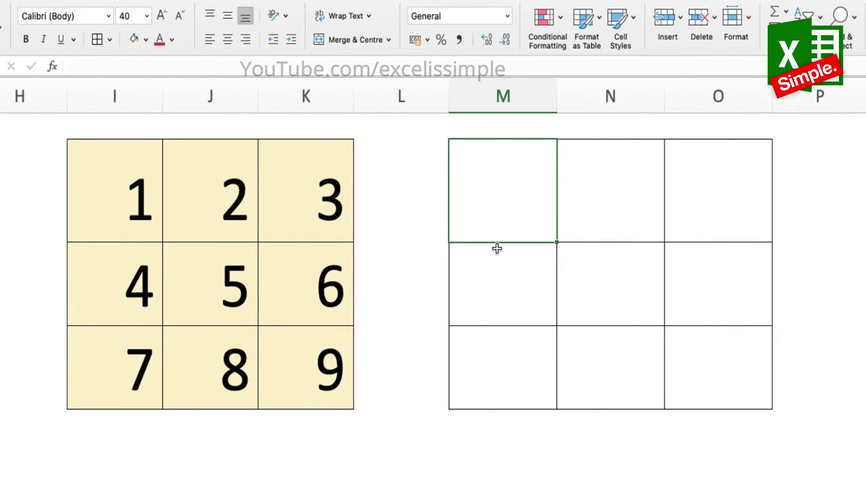
pyautogui.write('=')
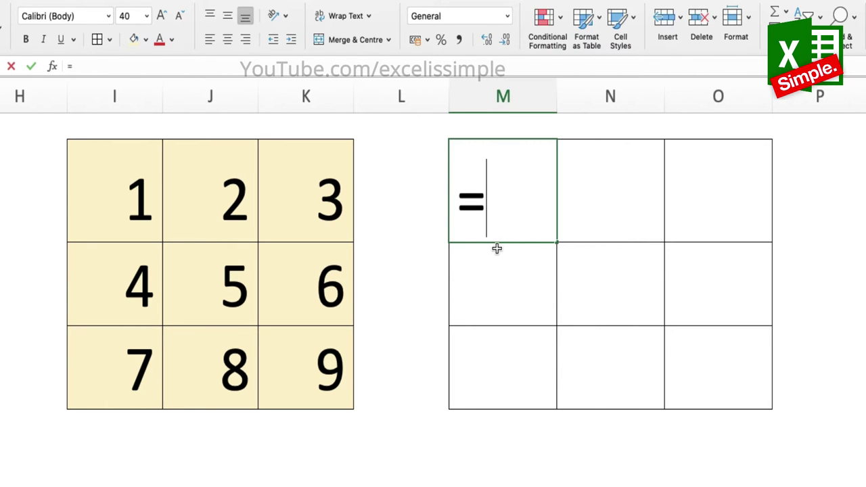
pyautogui.write('concatenate(')
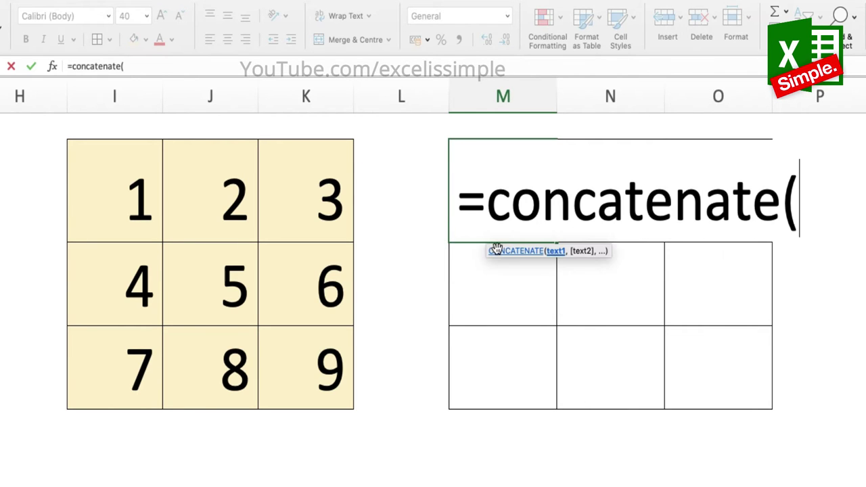
pyautogui.moveTo(143, 169); pyautogui.dragTo(308, 376)
pyautogui.write(')')
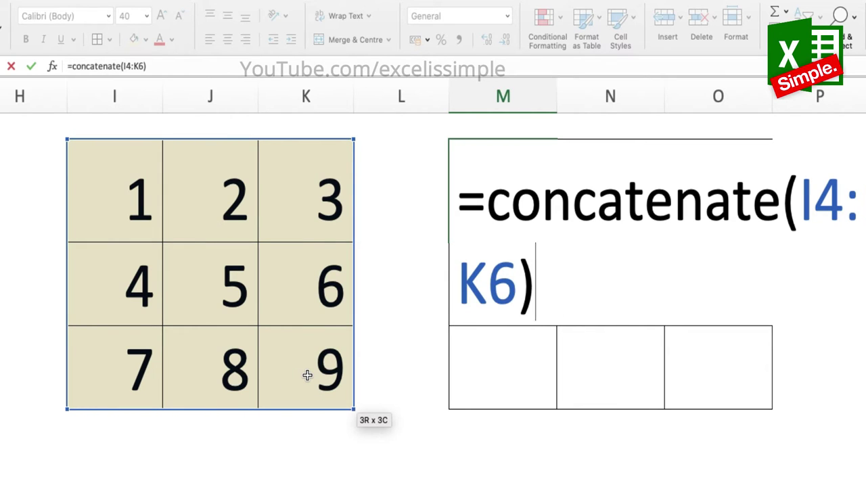
pyautogui.press('Return')
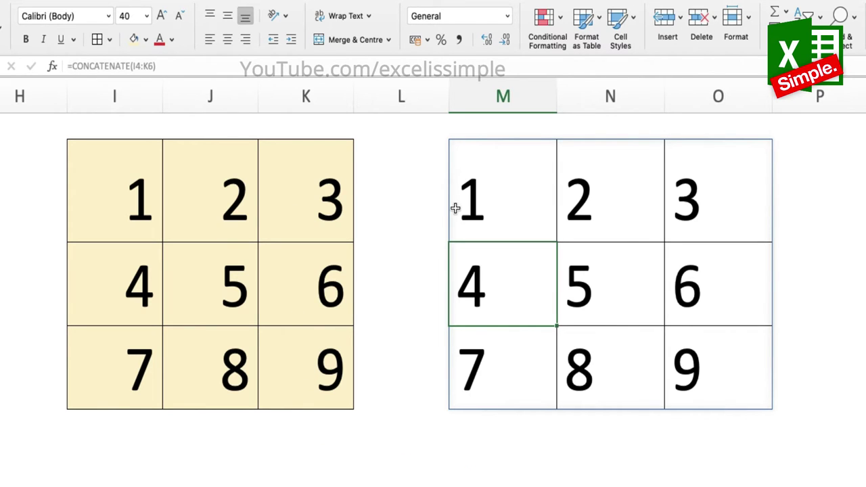
# Step: Clear M4 and join the grid column by column there with =CONCAT(I4:I6,J4:J6,K4:K6)
pyautogui.click(477, 208)
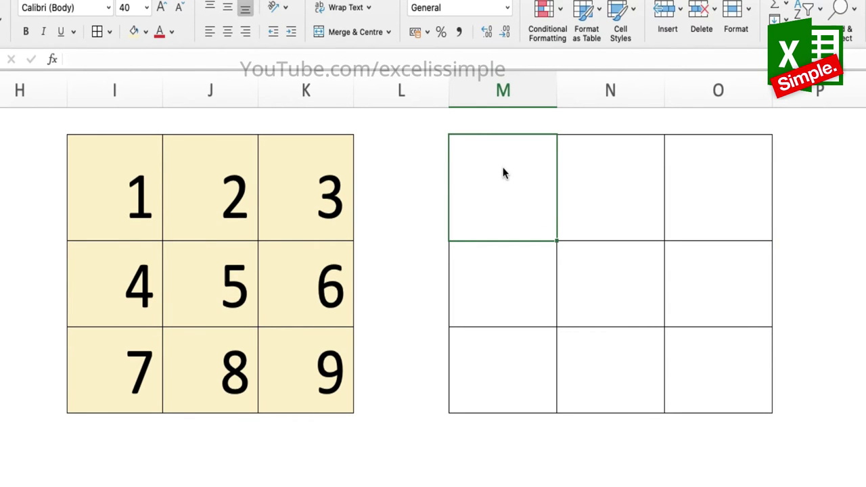
pyautogui.write('=co')
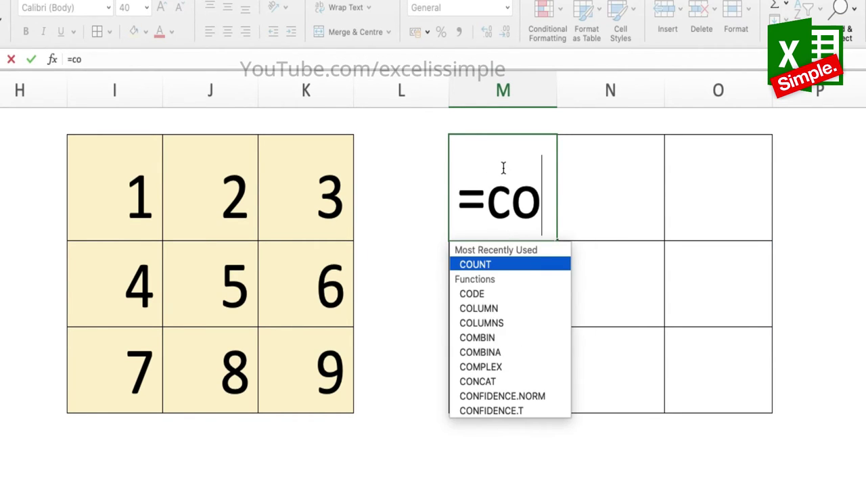
pyautogui.write('ncat(')
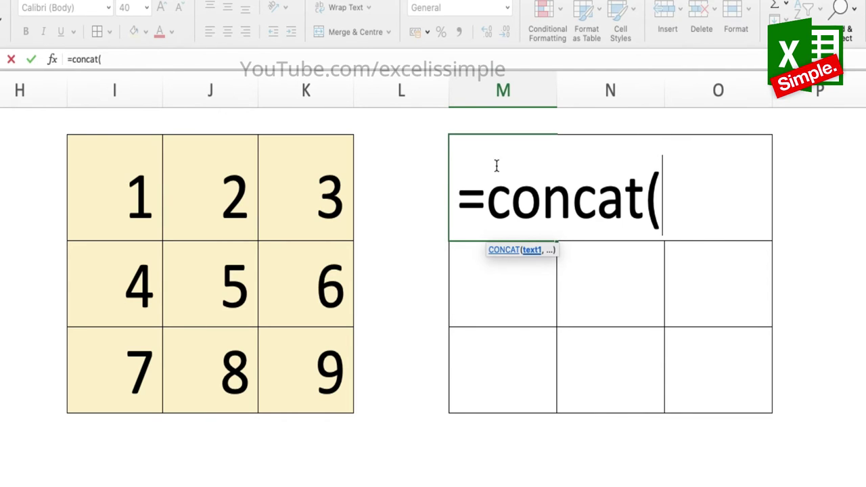
pyautogui.click(102, 184)
pyautogui.moveTo(102, 184); pyautogui.dragTo(118, 355)
pyautogui.write(',')
pyautogui.moveTo(201, 186); pyautogui.dragTo(201, 357)
pyautogui.write(',')
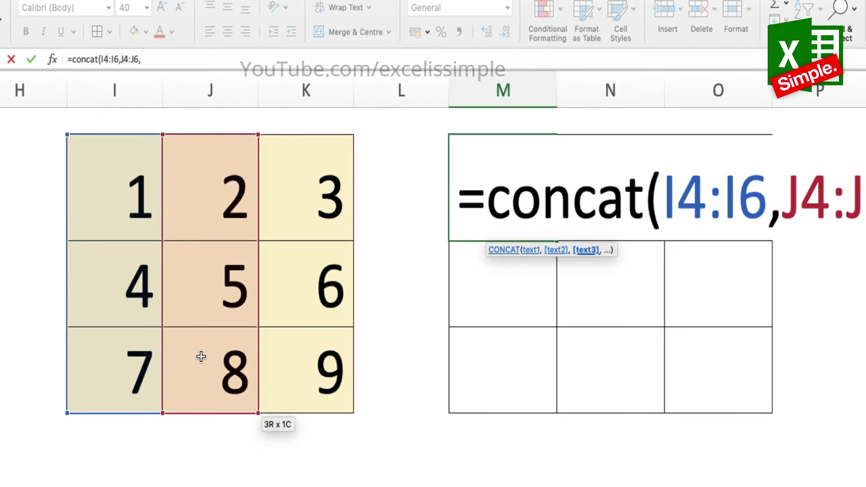
pyautogui.moveTo(300, 195); pyautogui.dragTo(297, 359)
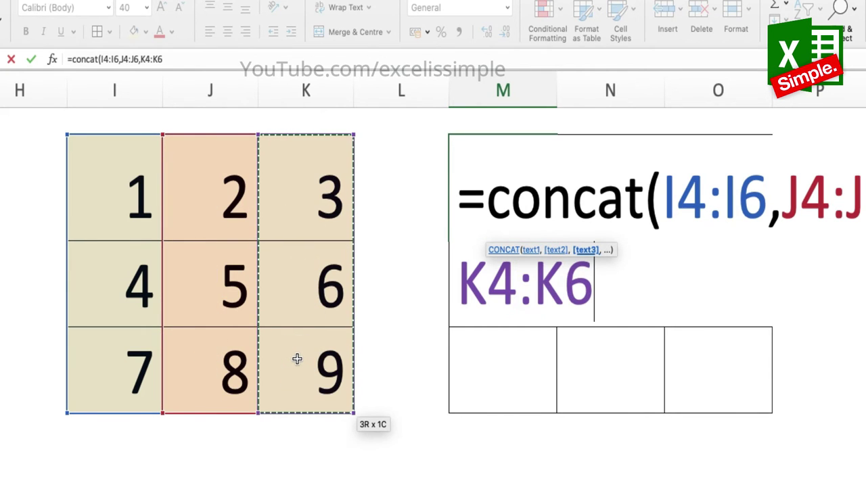
pyautogui.write(')')
pyautogui.press('Return')
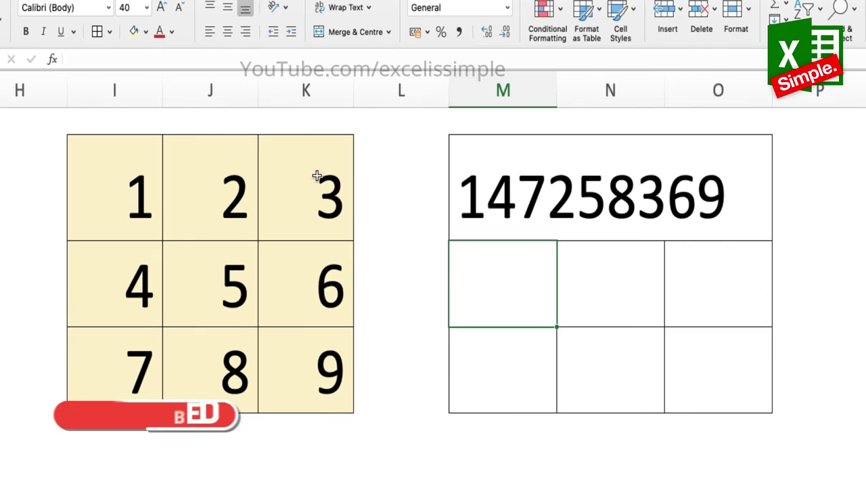
# Step: Clear M4 and enter =CONCATENATE(I4:I6,J4:J6,K4:K6), using each grid column as a separate argument
pyautogui.click(503, 206)
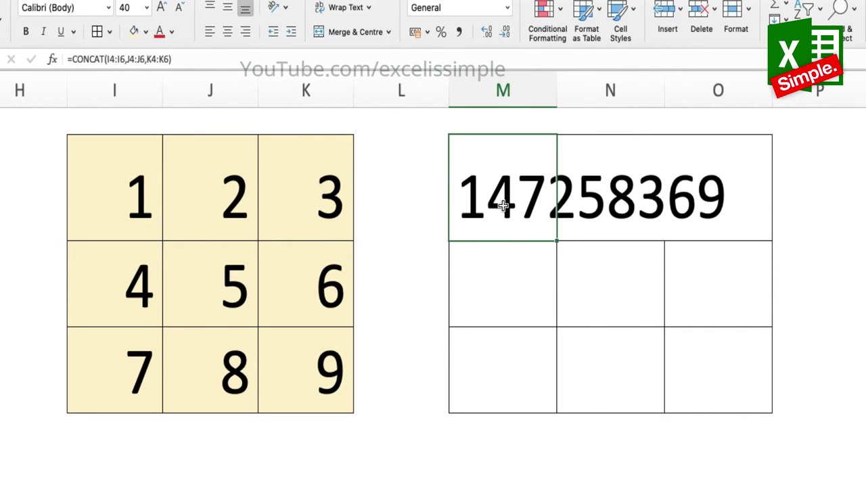
pyautogui.press('Delete')
pyautogui.write('=co')
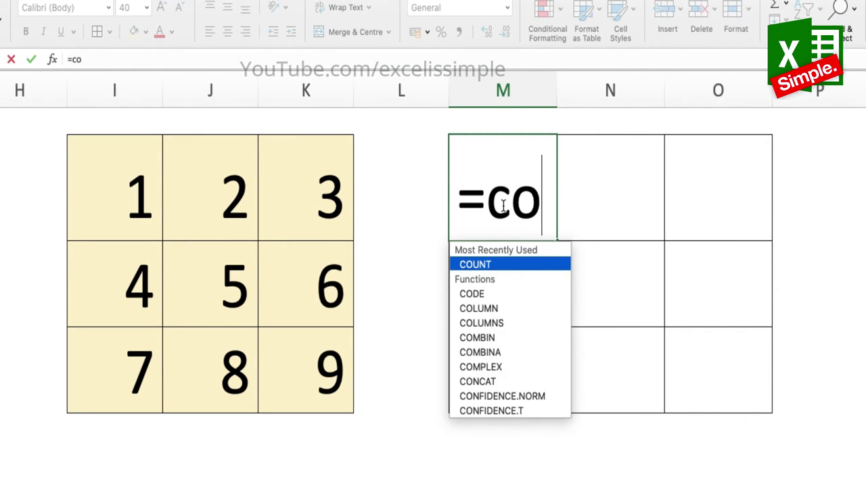
pyautogui.write('ncatenate(')
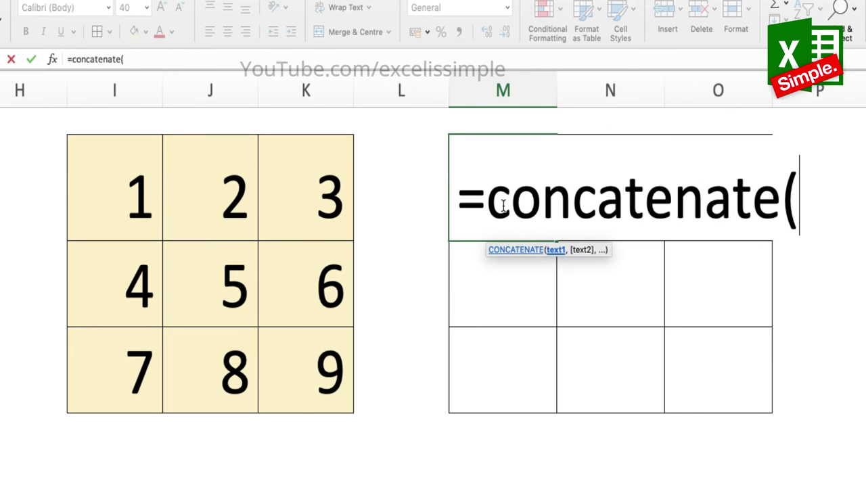
pyautogui.moveTo(135, 222); pyautogui.dragTo(129, 371)
pyautogui.write(',')
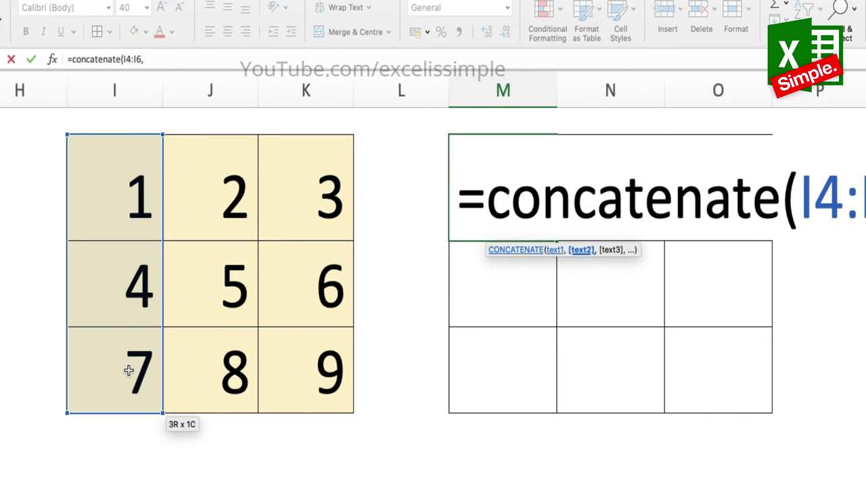
pyautogui.click(207, 214)
pyautogui.moveTo(207, 214); pyautogui.dragTo(209, 365)
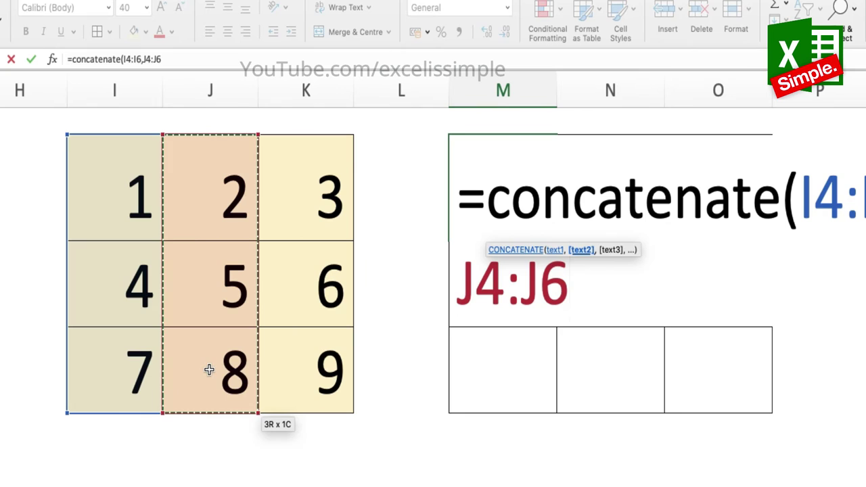
pyautogui.write(',')
pyautogui.moveTo(309, 177); pyautogui.dragTo(304, 339)
pyautogui.write(')')
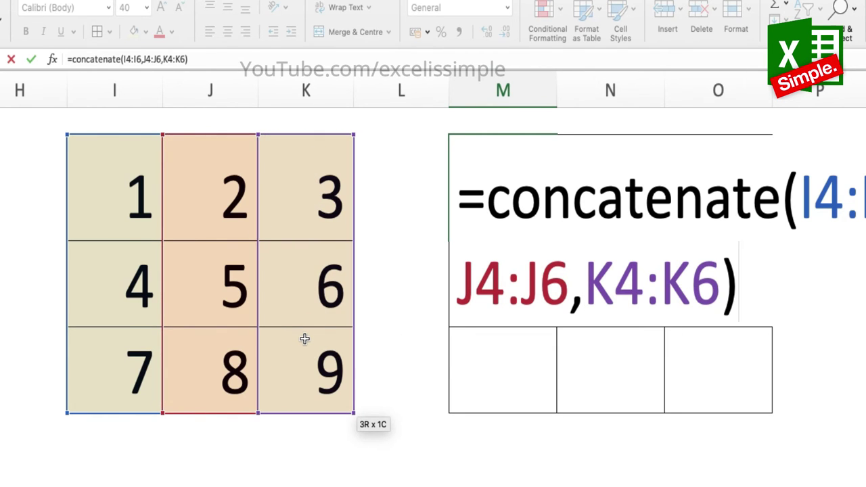
pyautogui.press('Return')
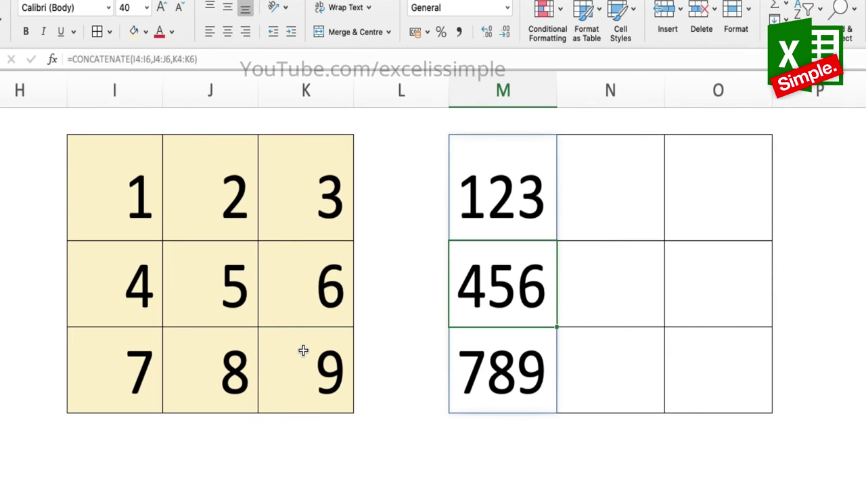
# Step: Clear M4 and join the grid row by row there with =CONCAT(I4:K4,I5:K5,I6:K6)
pyautogui.click(506, 193)
pyautogui.press('Delete')
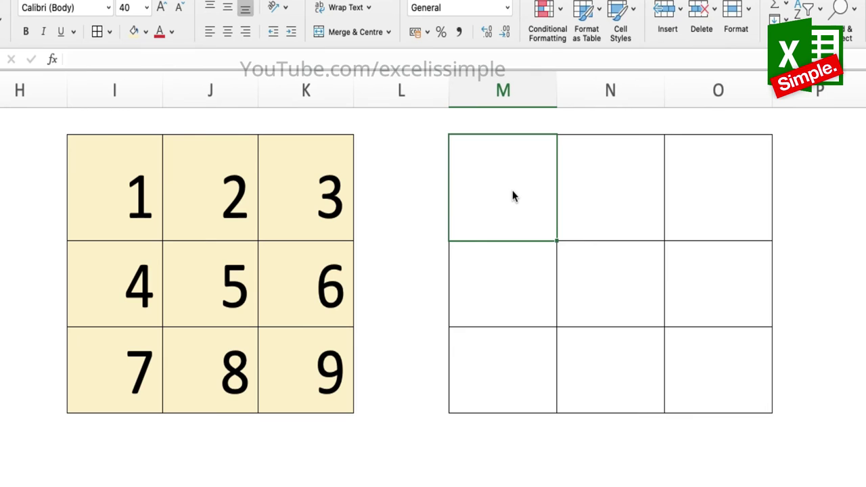
pyautogui.write('=concat')
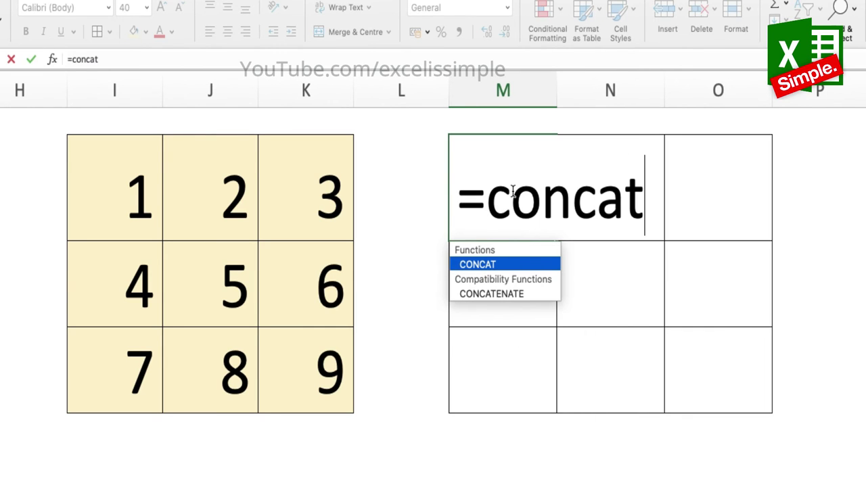
pyautogui.write('(')
pyautogui.moveTo(124, 199); pyautogui.dragTo(299, 203)
pyautogui.write(',')
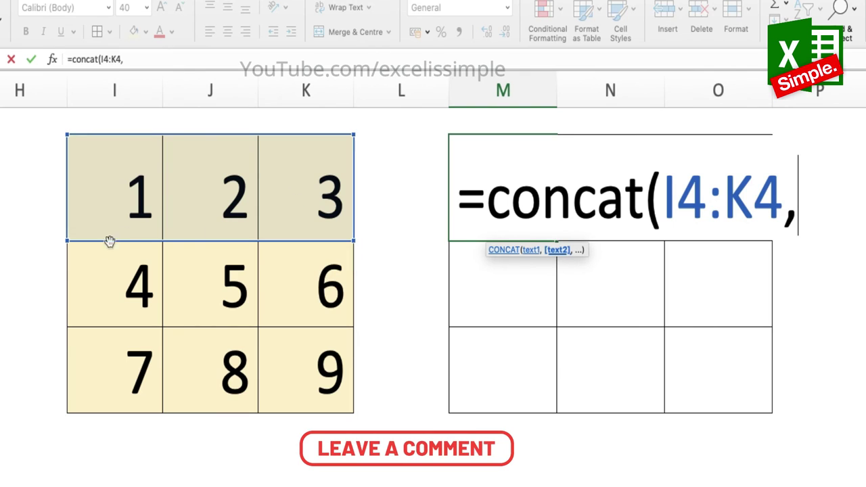
pyautogui.moveTo(129, 261); pyautogui.dragTo(302, 277)
pyautogui.write(',')
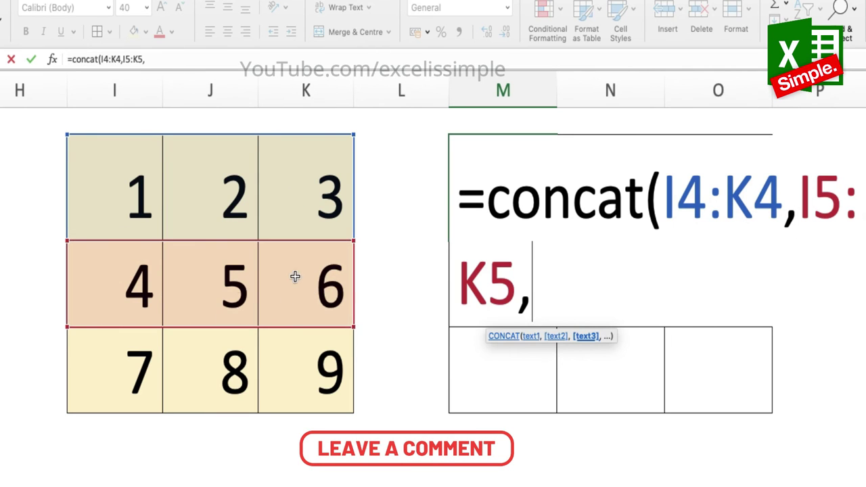
pyautogui.moveTo(135, 354); pyautogui.dragTo(321, 349)
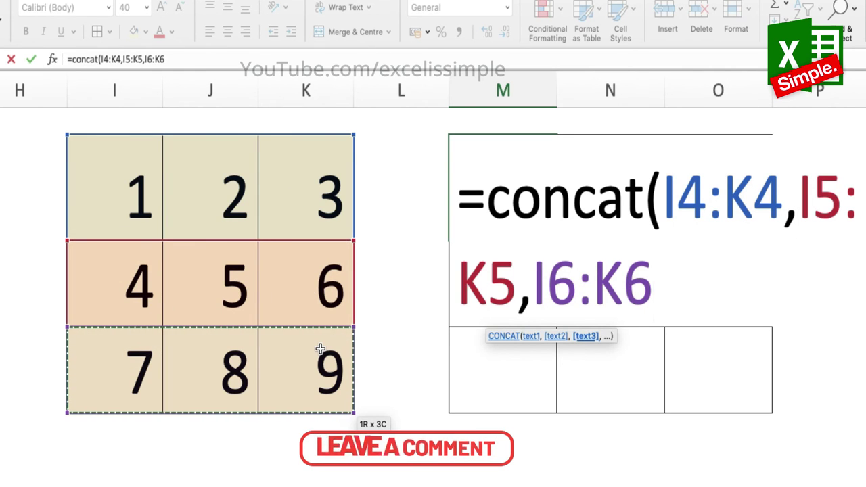
pyautogui.write(')')
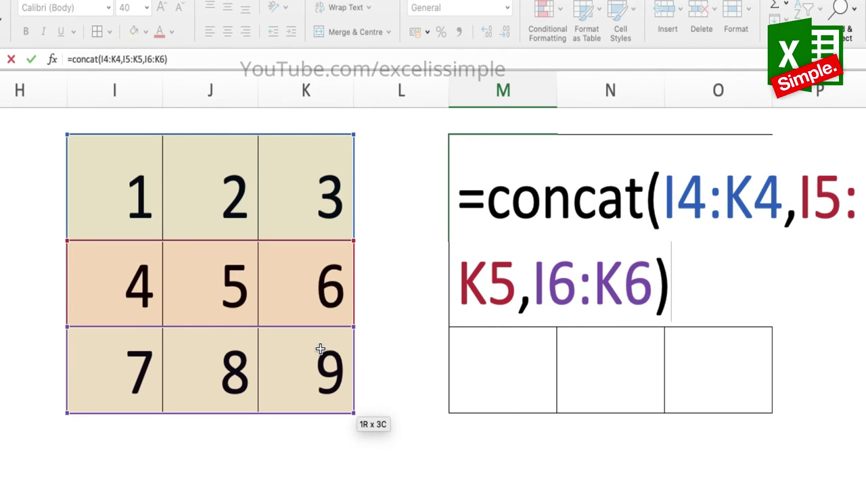
pyautogui.press('Return')
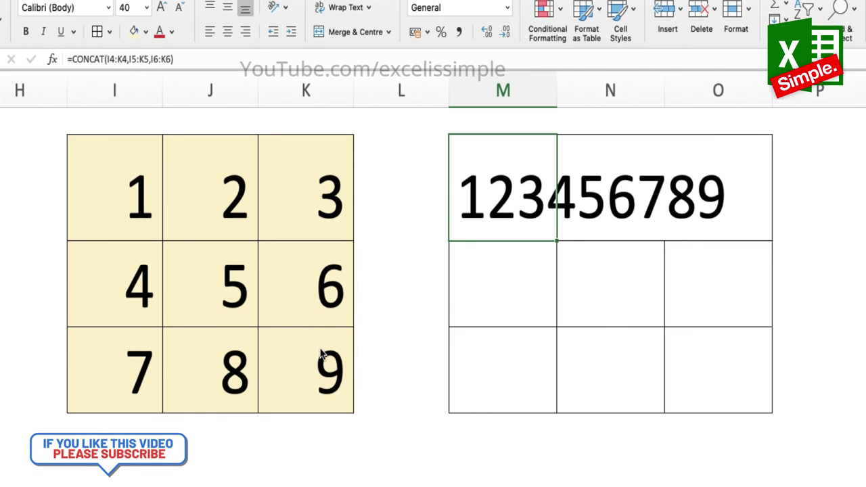
# Step: Replace the formula in M4 with =CONCATENATE(I4:K4,I5:K5,I6:K6), using each grid row as a separate argument
pyautogui.write('=')
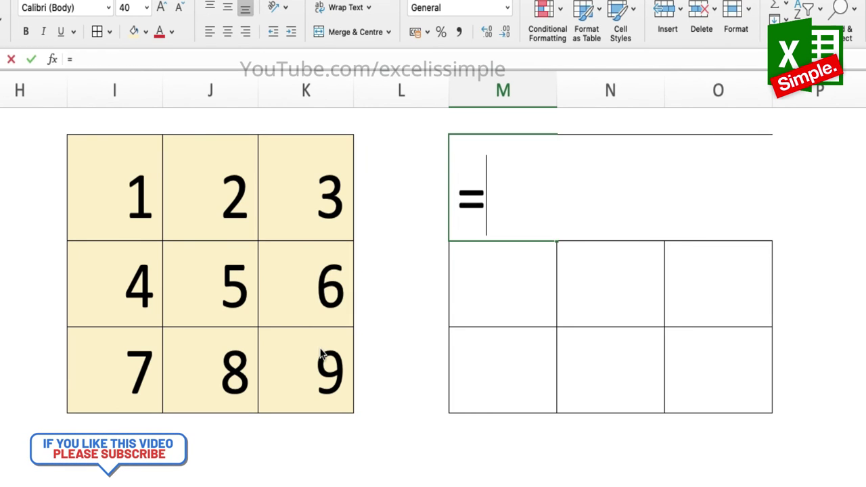
pyautogui.write('concatenate')
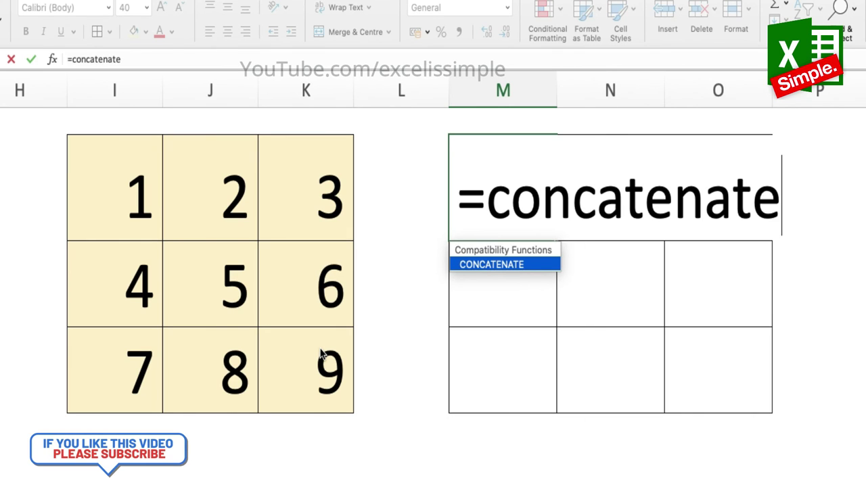
pyautogui.write('(')
pyautogui.click(108, 161)
pyautogui.moveTo(109, 161); pyautogui.dragTo(330, 173)
pyautogui.write(',')
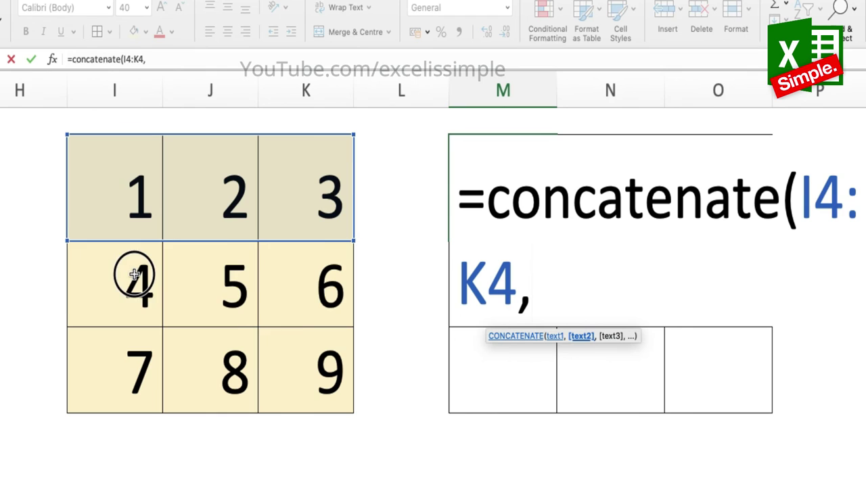
pyautogui.moveTo(131, 277); pyautogui.dragTo(352, 274)
pyautogui.write(',')
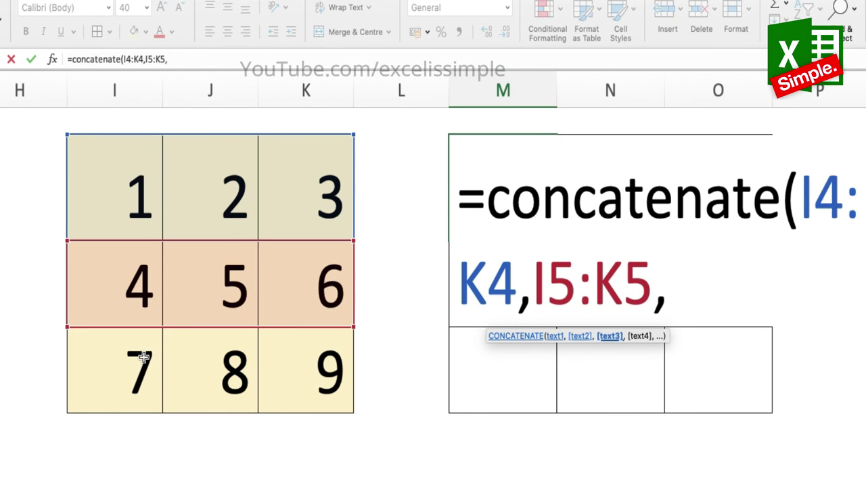
pyautogui.moveTo(135, 358); pyautogui.dragTo(327, 355)
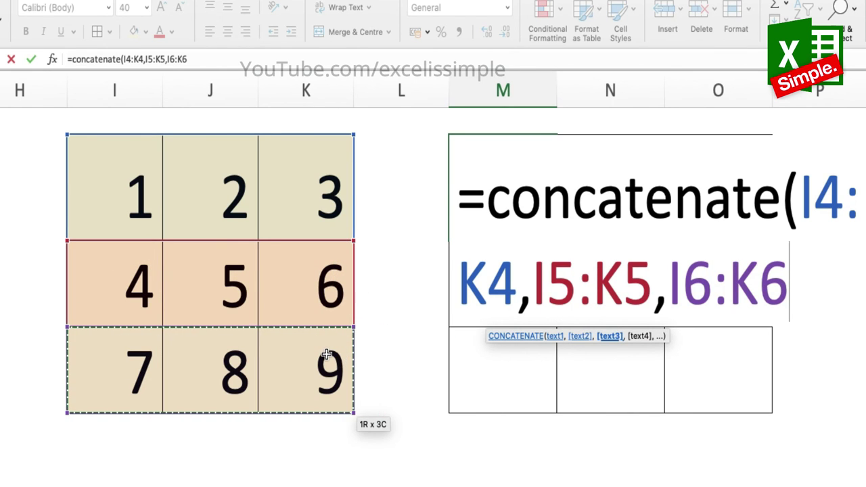
pyautogui.write(')')
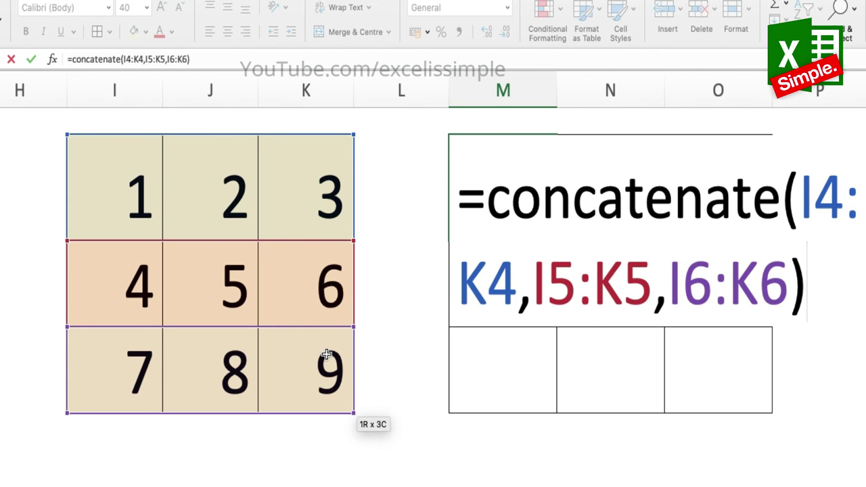
pyautogui.press('Return')
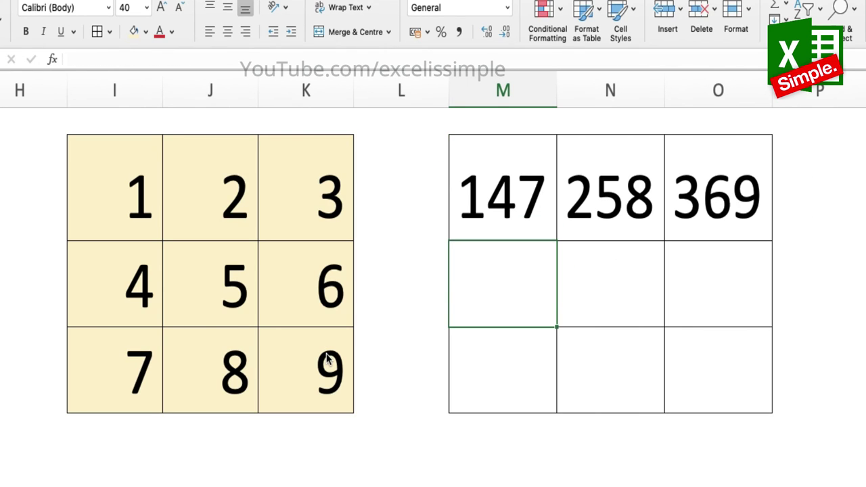